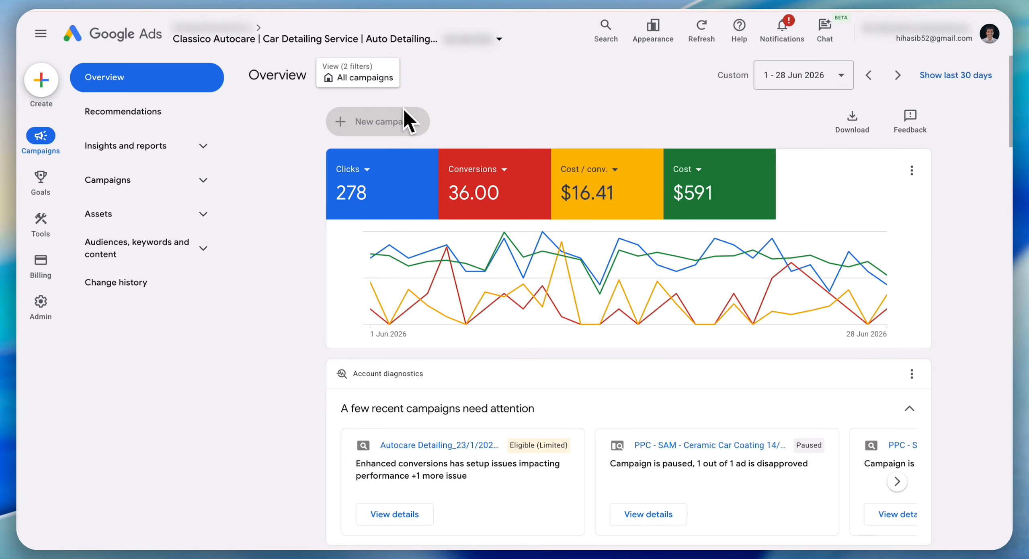
mouse_move(406, 44)
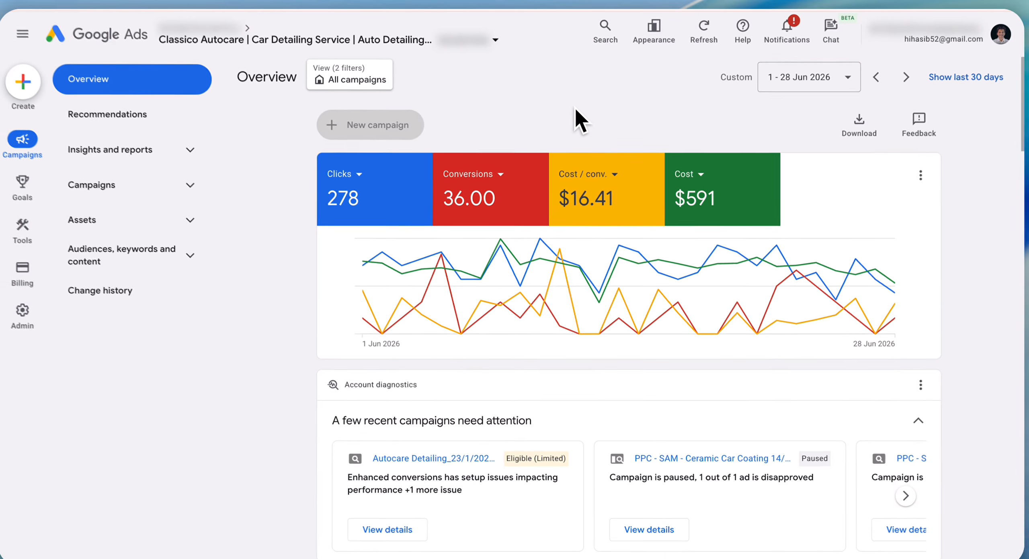
scroll(589, 197, "down", 2)
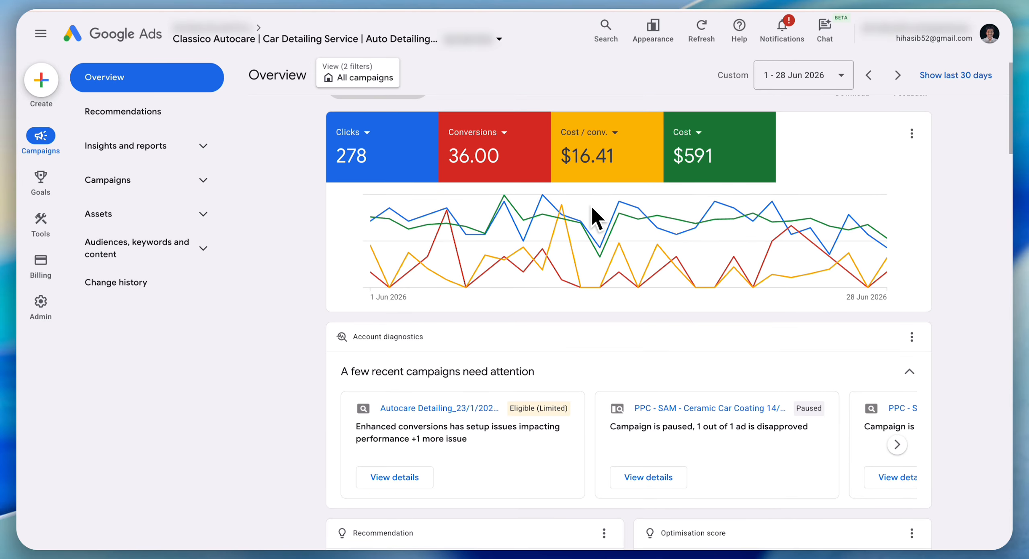
scroll(592, 207, "up", 1)
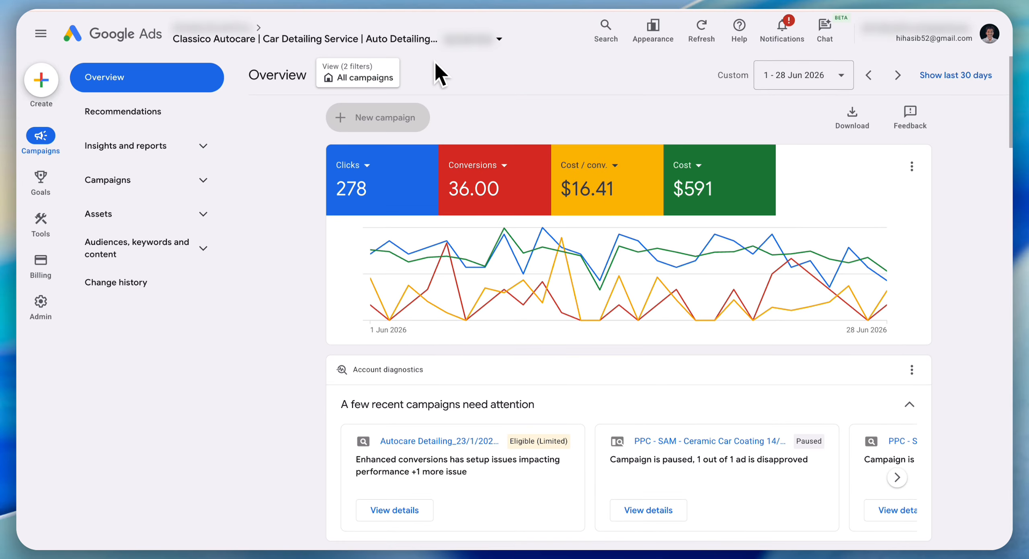
scroll(466, 193, "down", 2)
scroll(470, 205, "up", 2)
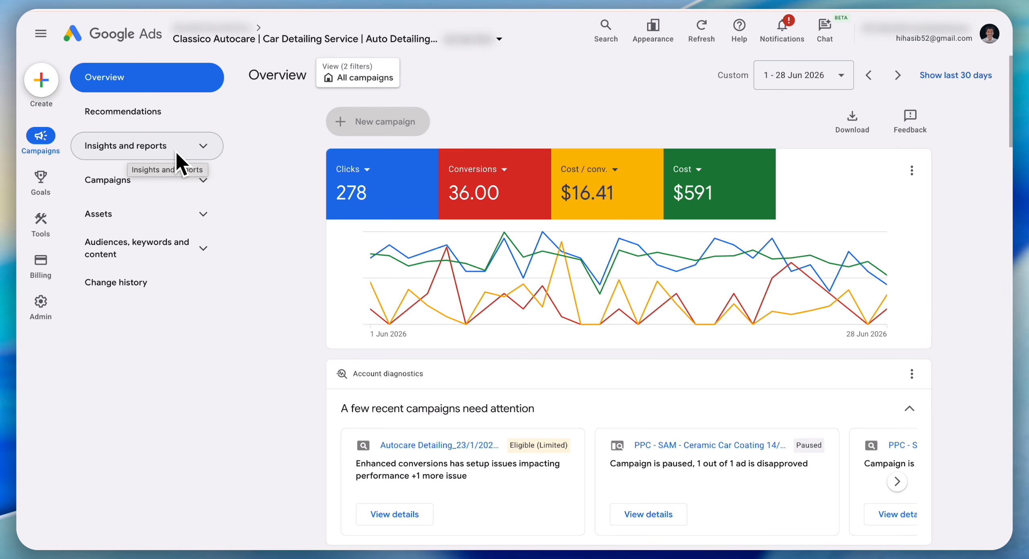
Open the Search terms report from Insights and reports
left_click(200, 152)
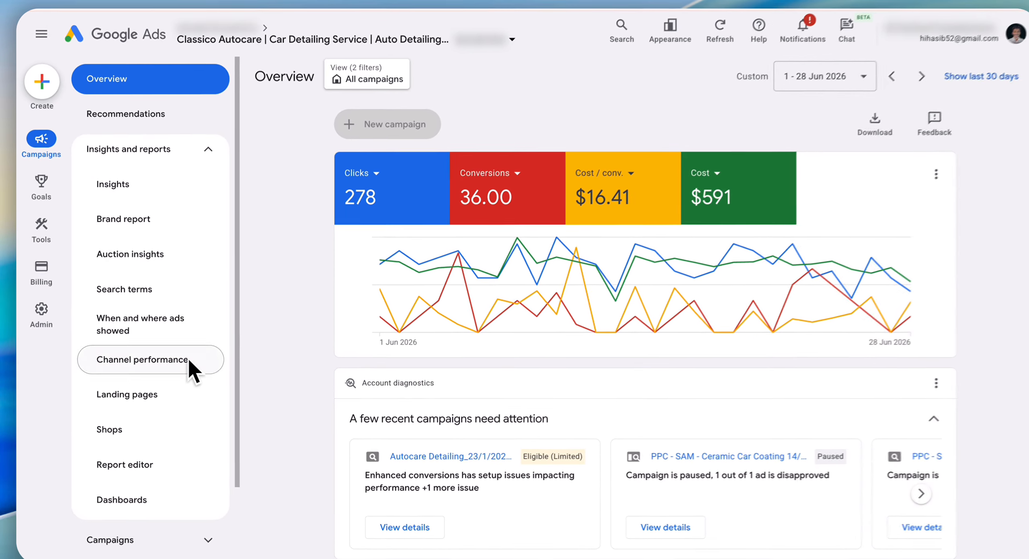
scroll(185, 370, "down", 1)
scroll(184, 368, "down", 1)
scroll(183, 368, "up", 1)
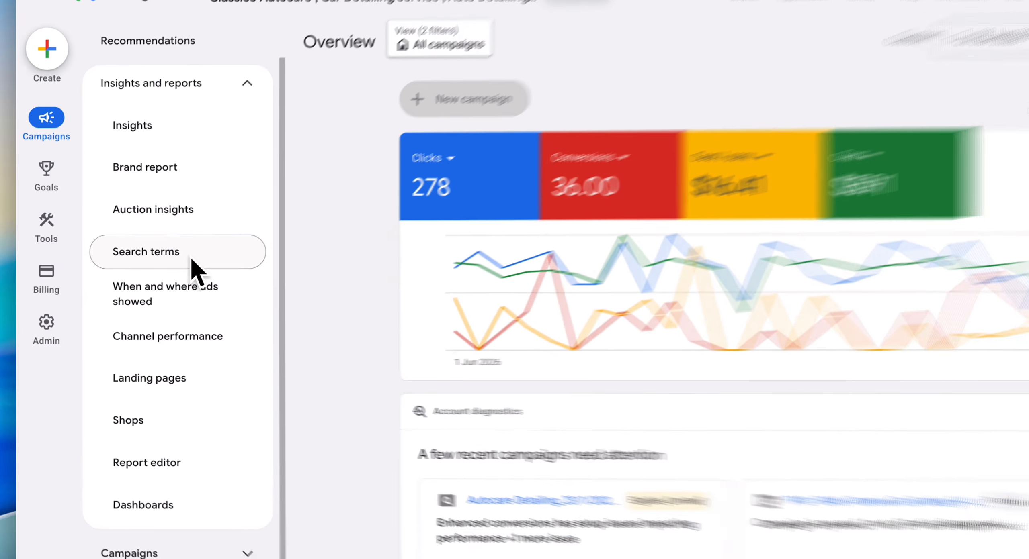
left_click(157, 248)
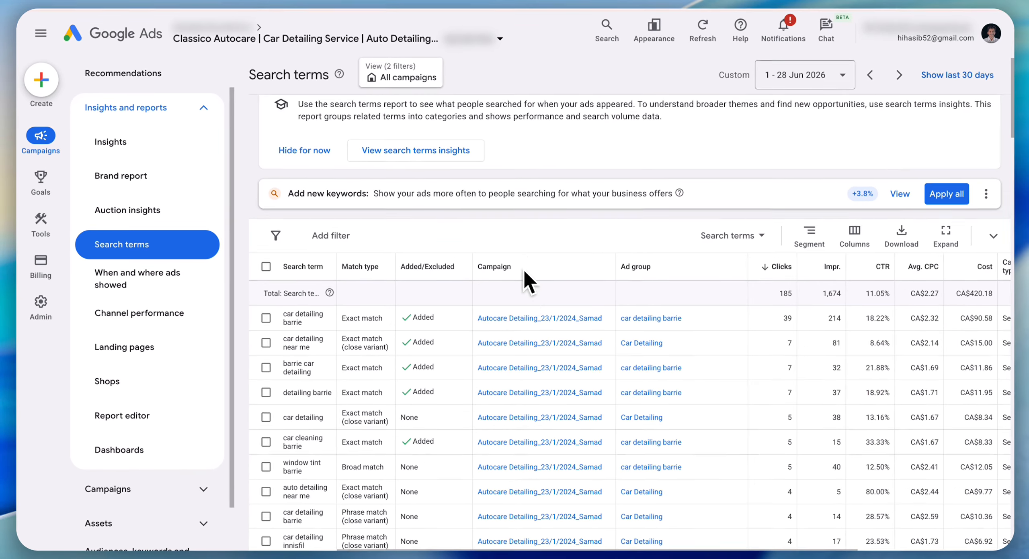
Narrow the Campaign column in the search terms table
scroll(524, 274, "down", 3)
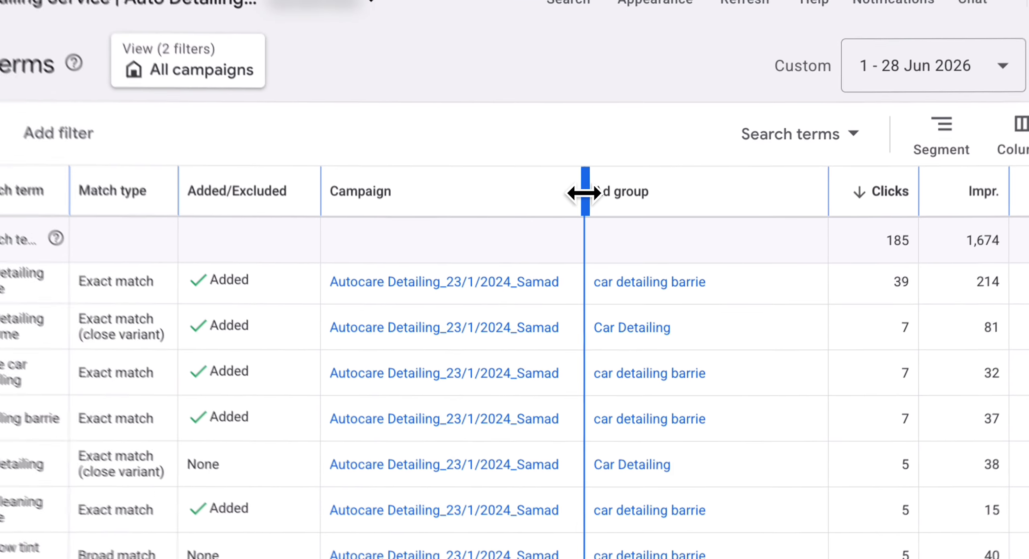
left_click_drag(614, 144, 572, 150)
left_click_drag(495, 217, 468, 221)
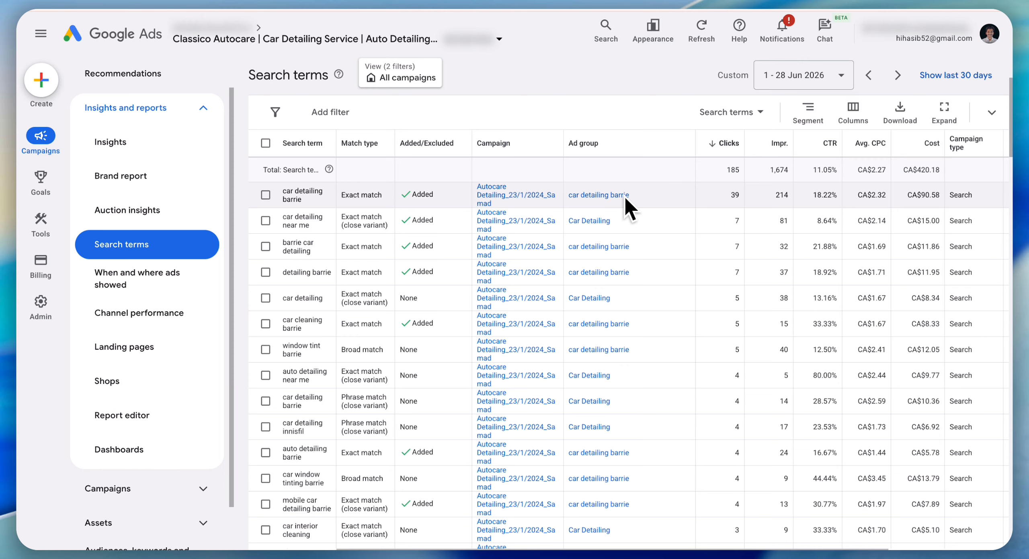
Examine the search terms' cost and conversion figures, match types and Added/Excluded status for 1 - 28 Jun 2026
scroll(626, 198, "right", 3)
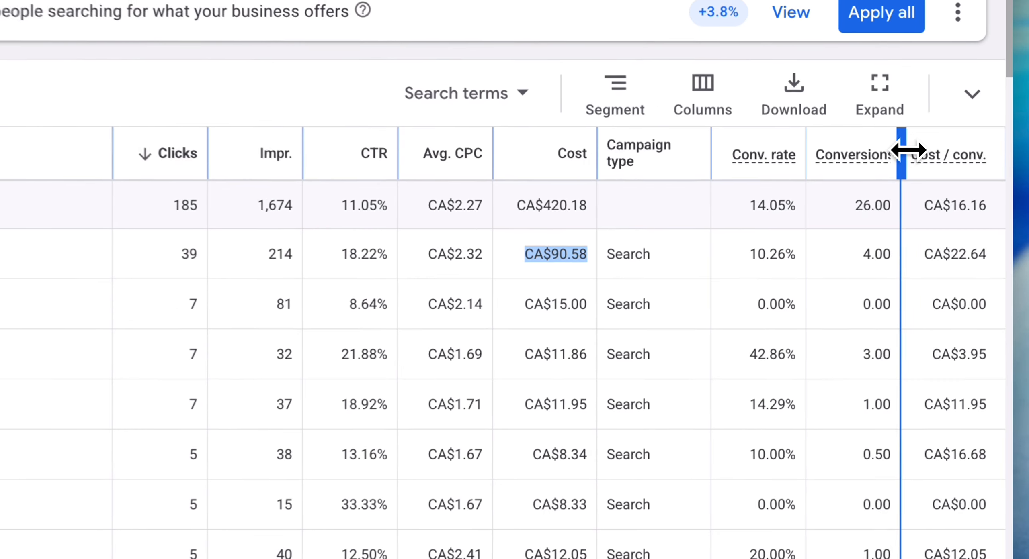
left_click_drag(908, 149, 920, 147)
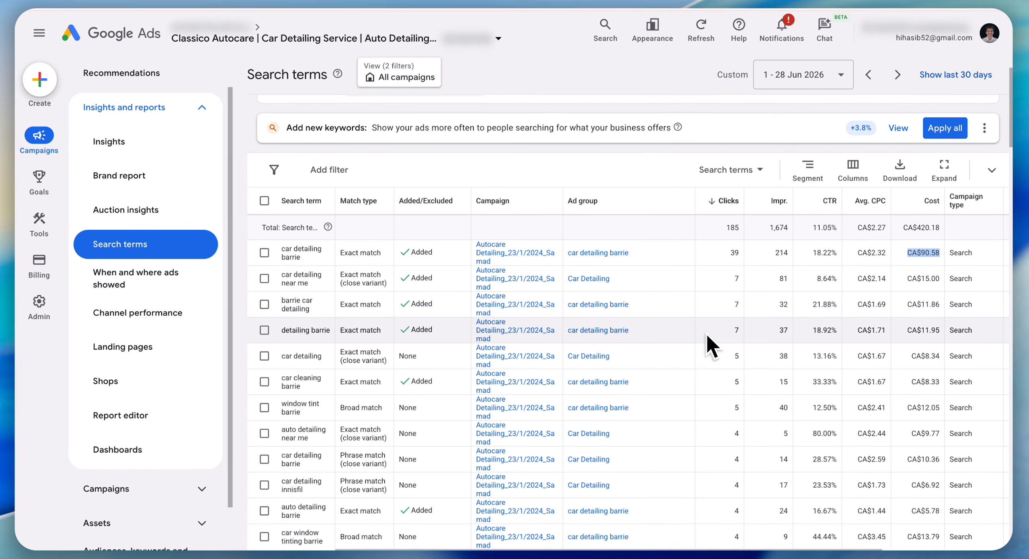
scroll(353, 364, "down", 4)
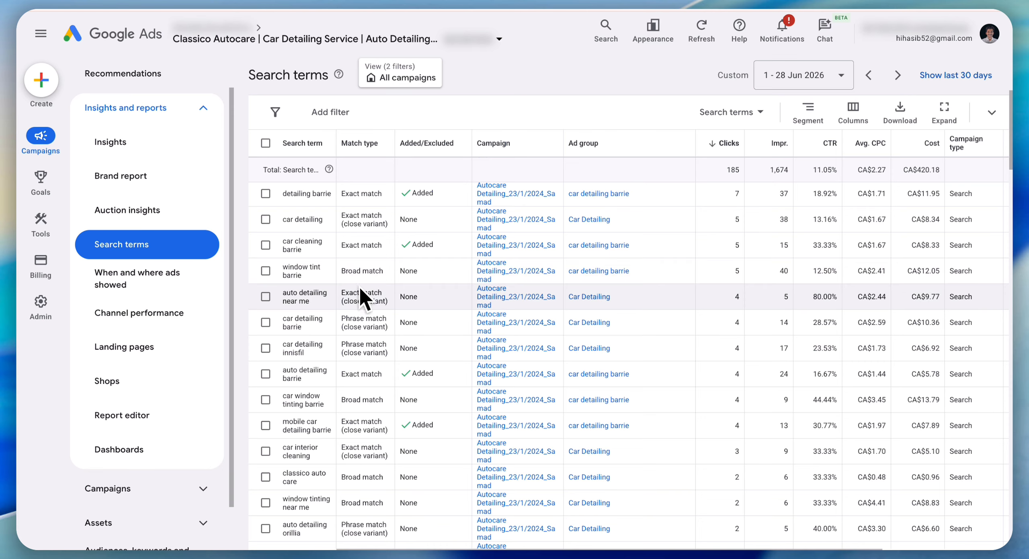
scroll(365, 331, "down", 8)
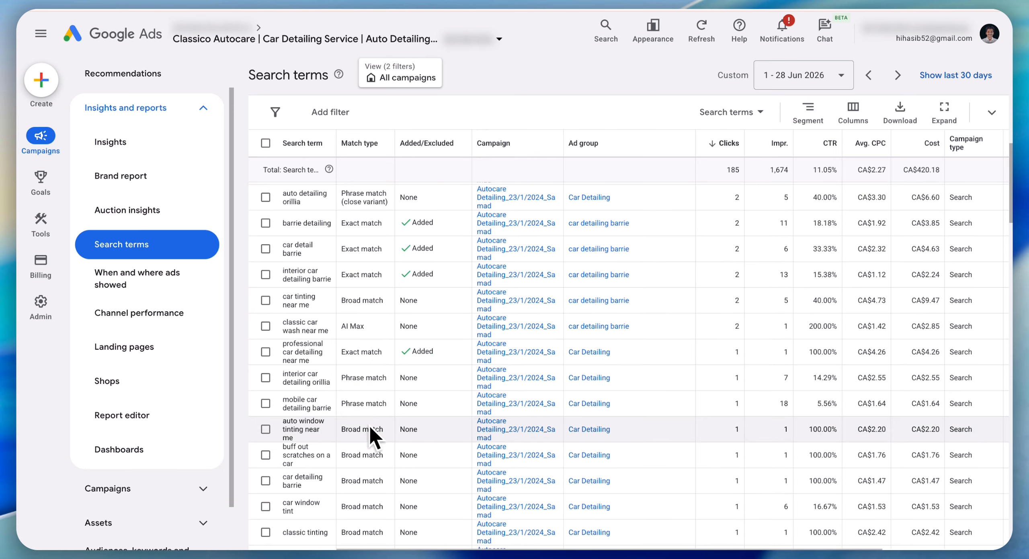
scroll(400, 318, "up", 10)
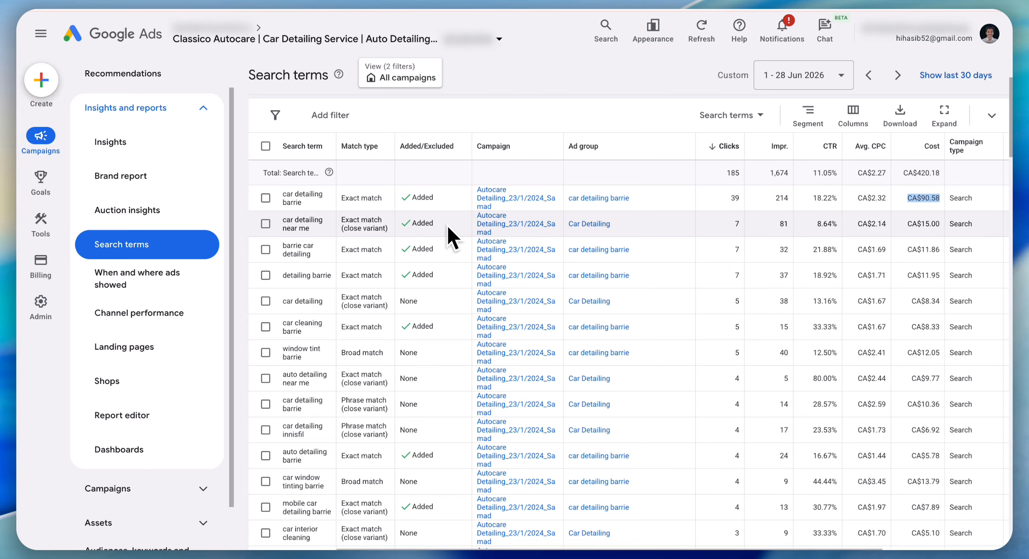
scroll(442, 274, "down", 1)
scroll(440, 276, "up", 1)
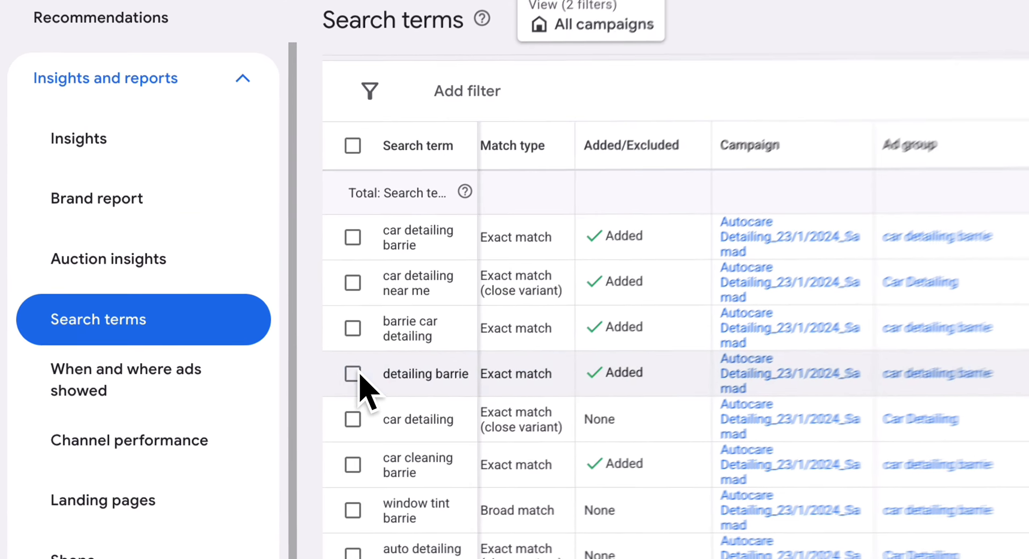
Select the "detailing barrie" row in the search terms table and highlight its term
left_click(266, 276)
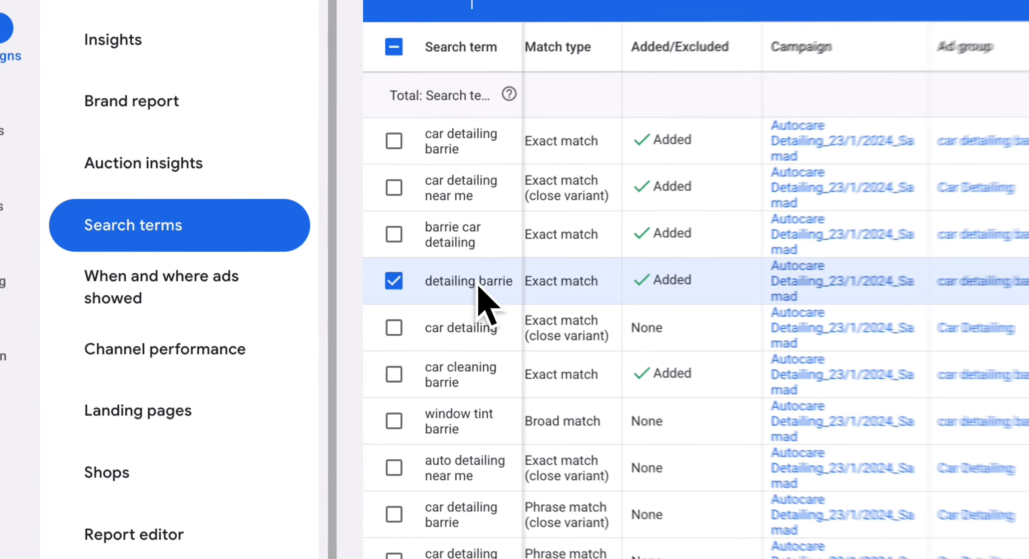
triple_click(479, 284)
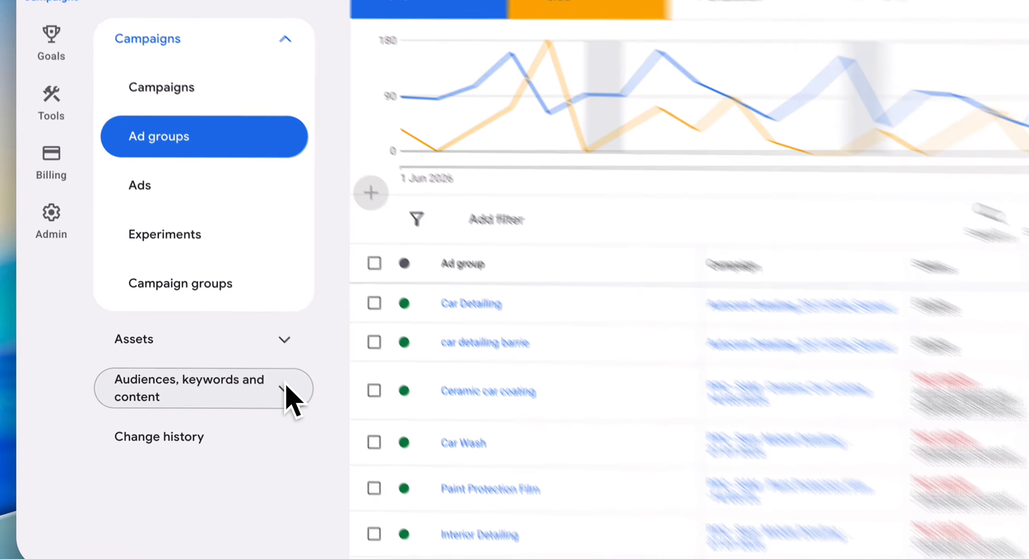
Open the Keywords list under Audiences, keywords and content and highlight the "car detailing barrie" keyword
left_click(202, 422)
scroll(386, 357, "down", 3)
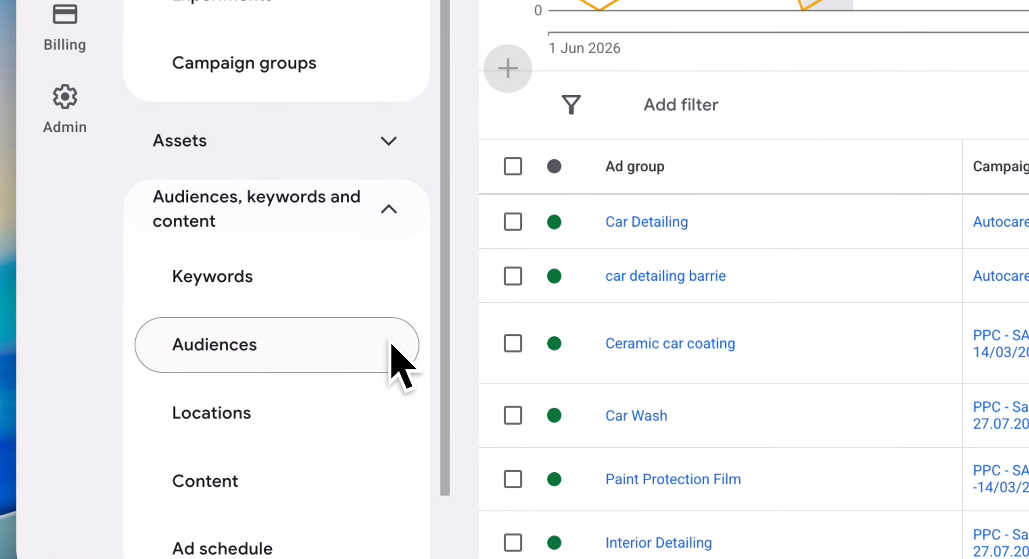
left_click(344, 414)
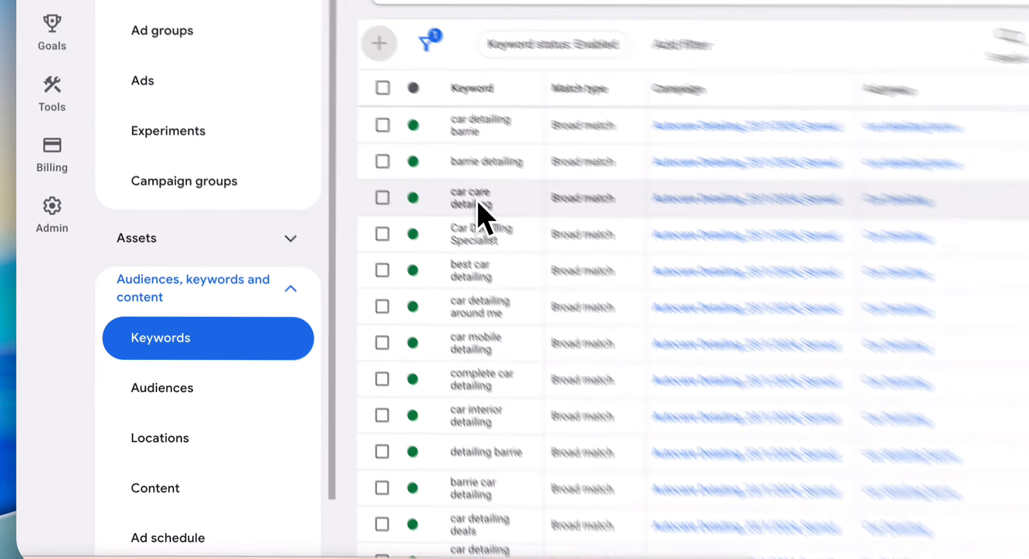
scroll(762, 150, "down", 1)
scroll(389, 280, "down", 1)
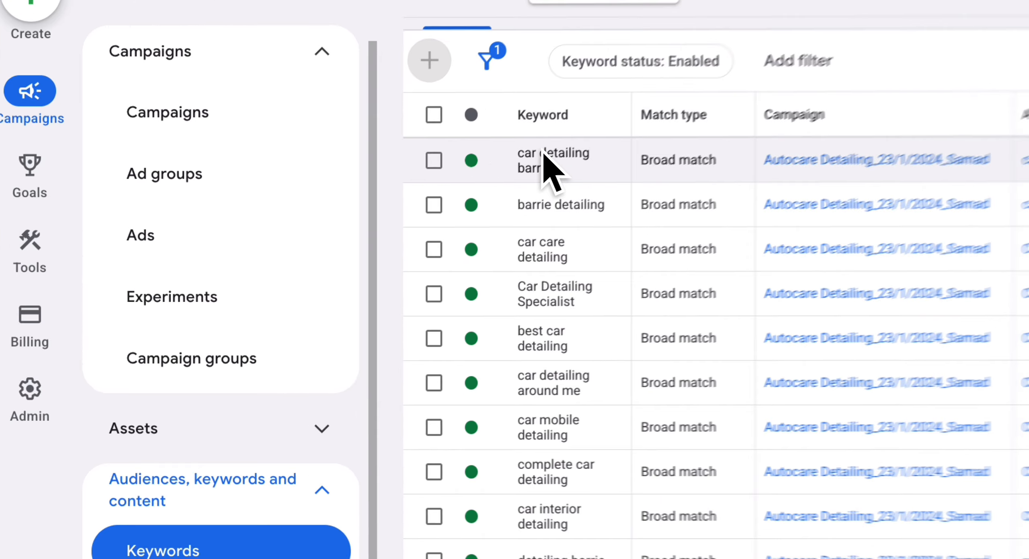
triple_click(326, 170)
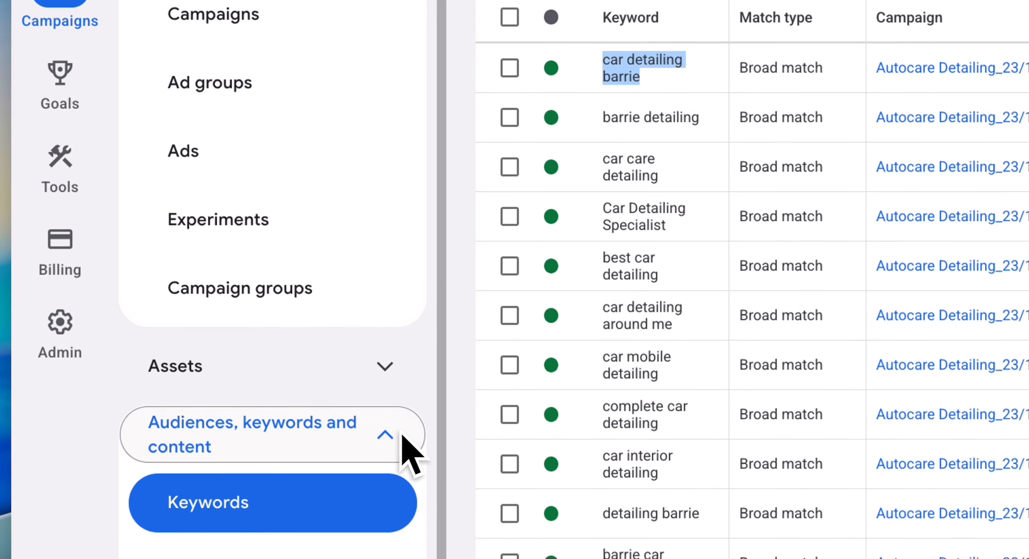
Return to the Search terms report and highlight the Added status of the "car detailing barrie" term
left_click(378, 523)
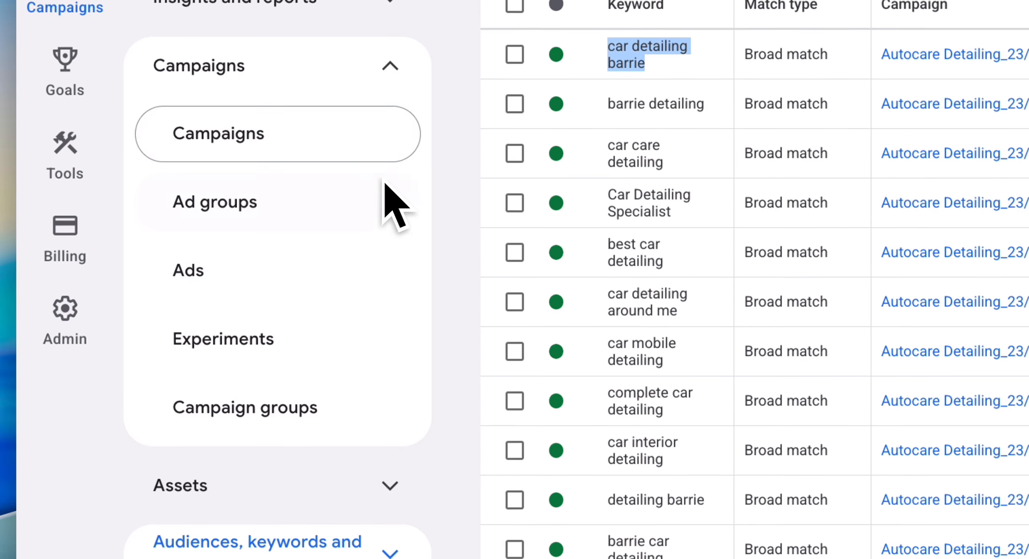
left_click(396, 65)
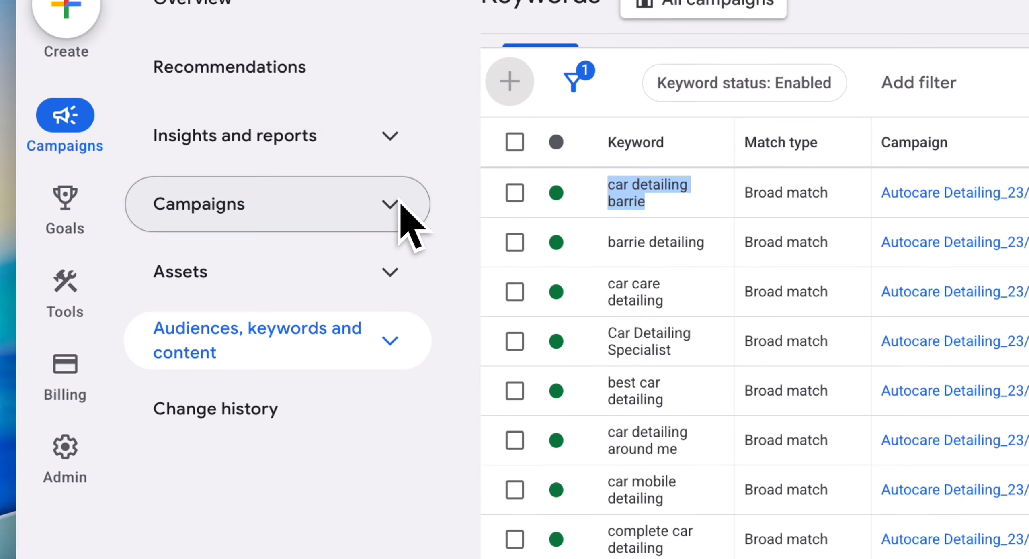
left_click(406, 155)
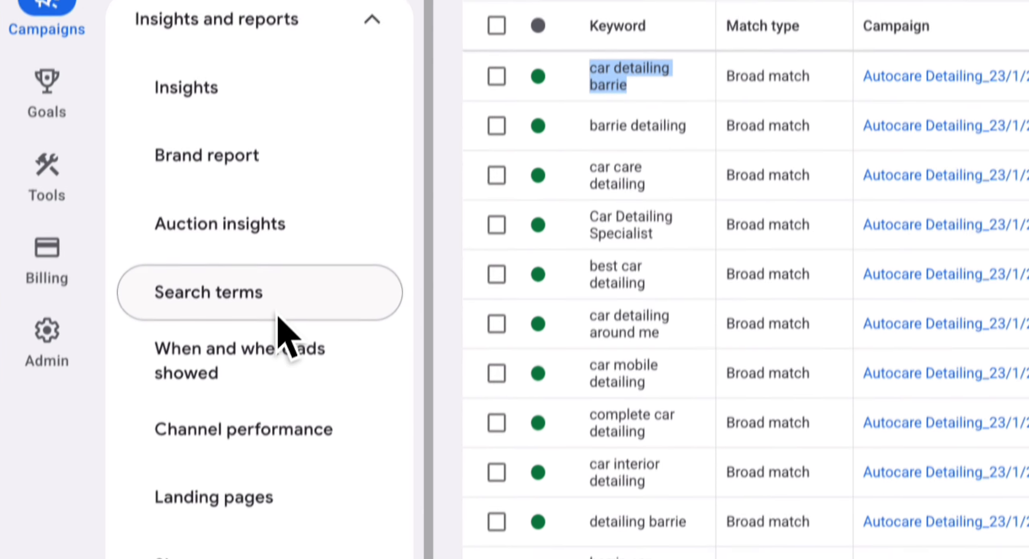
left_click(278, 316)
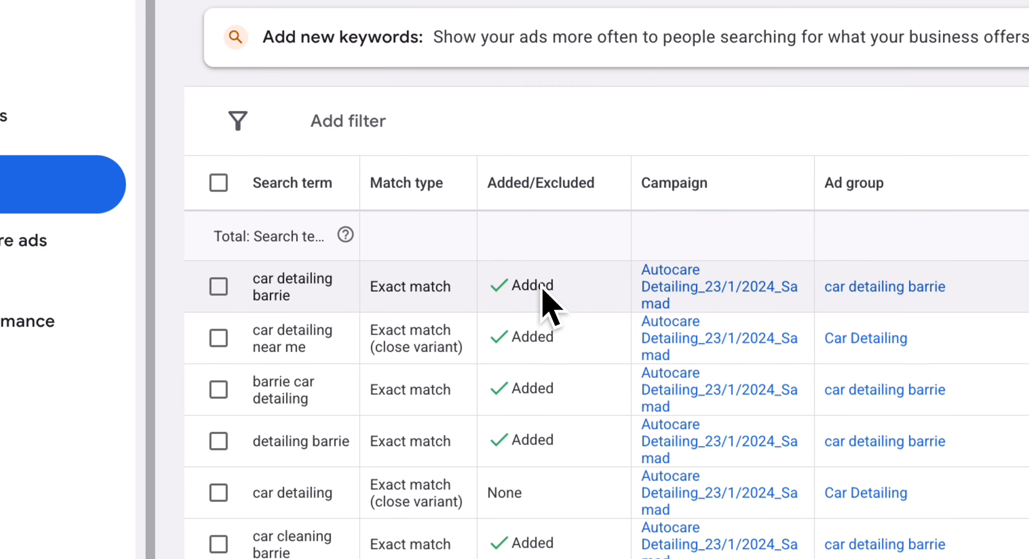
double_click(811, 328)
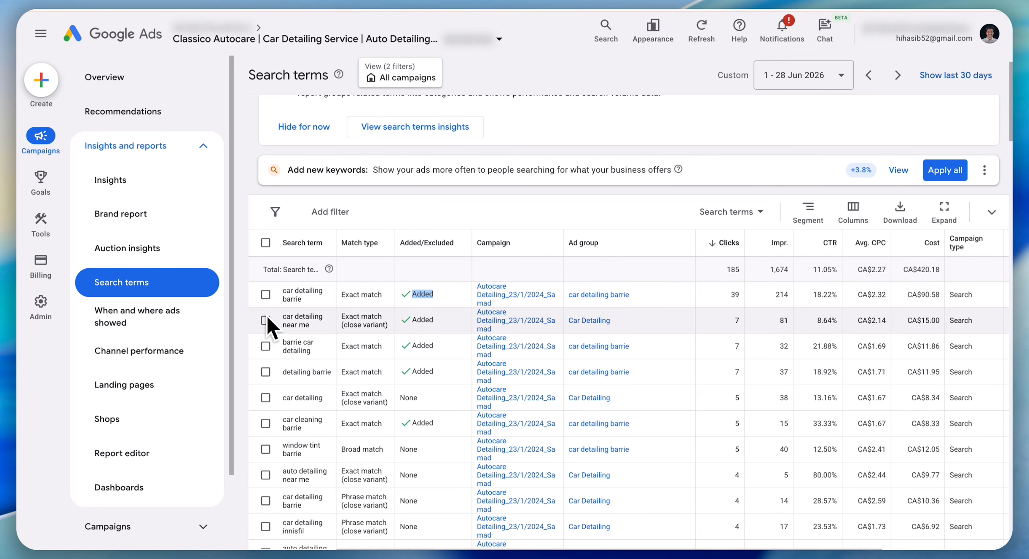
Highlight and select the "window tinting near me" search term, and clear its selection again
scroll(267, 315, "down", 7)
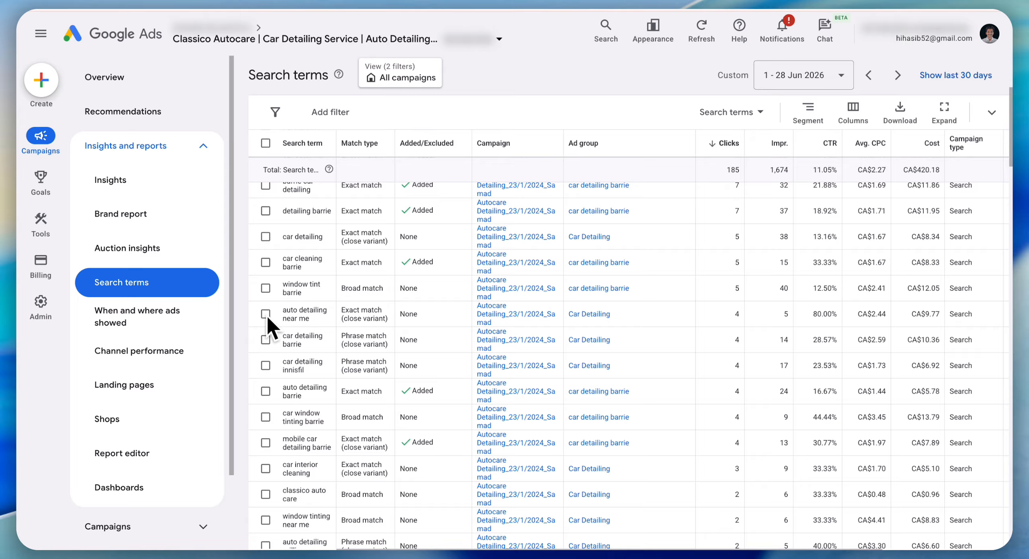
scroll(267, 322, "down", 1)
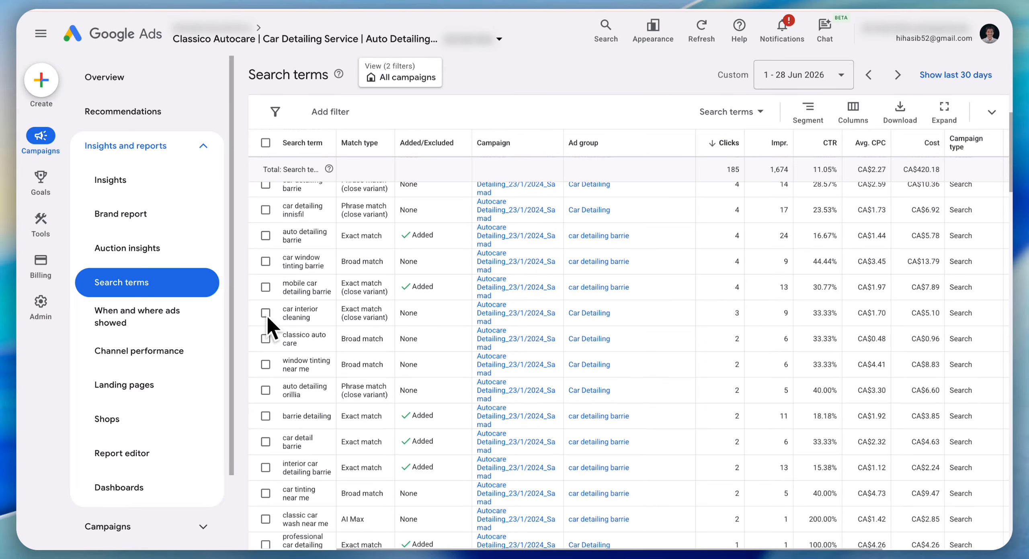
scroll(266, 317, "down", 2)
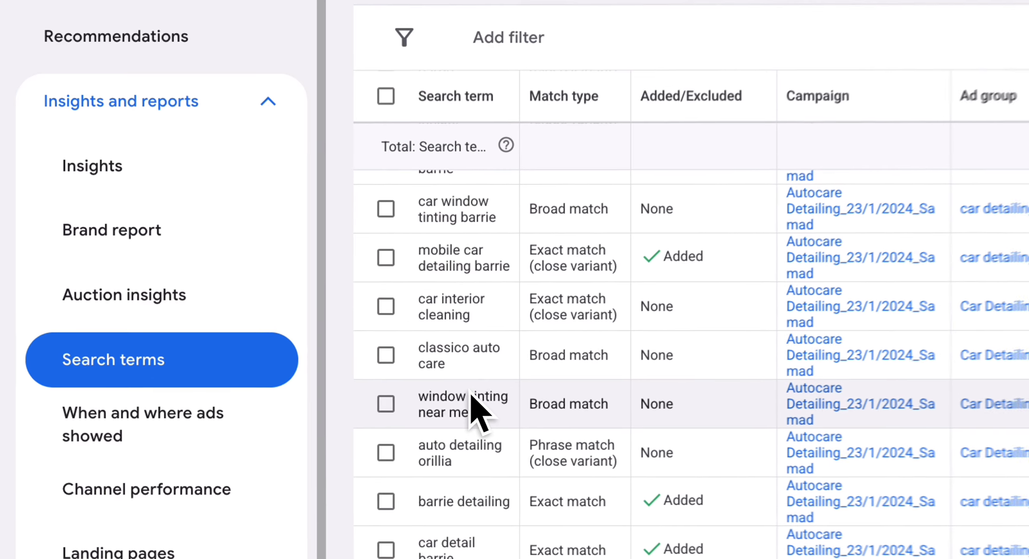
triple_click(309, 300)
left_click(486, 400)
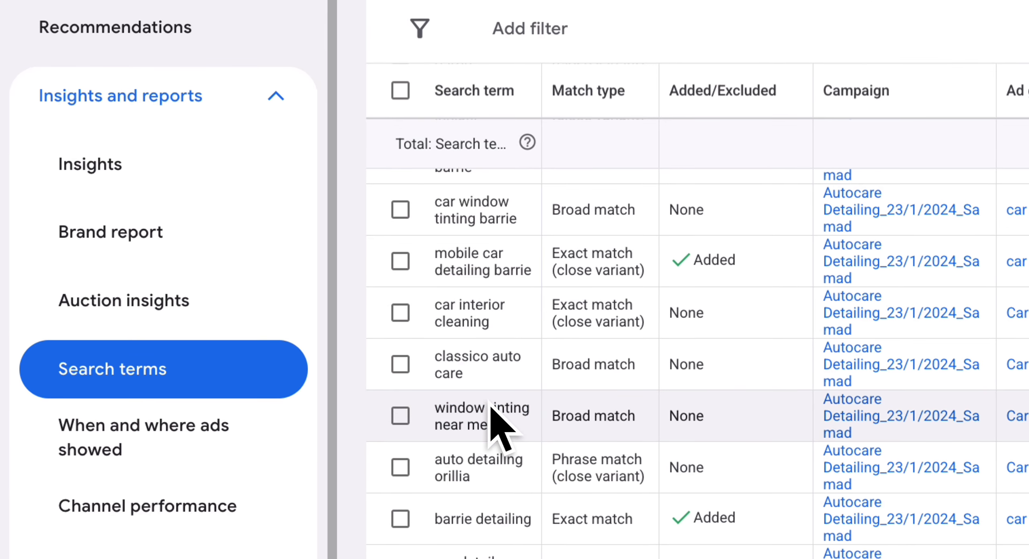
left_click(400, 416)
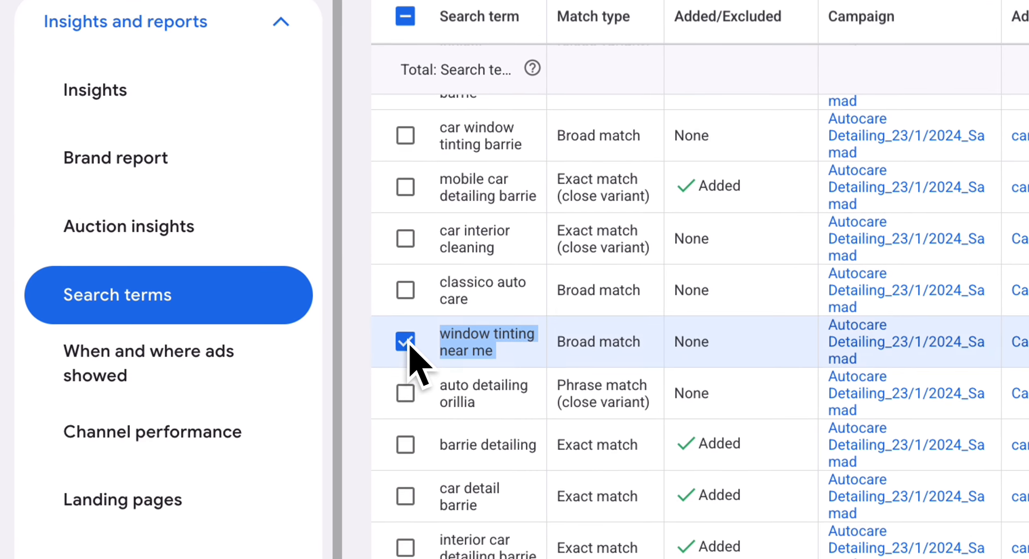
left_click(376, 376)
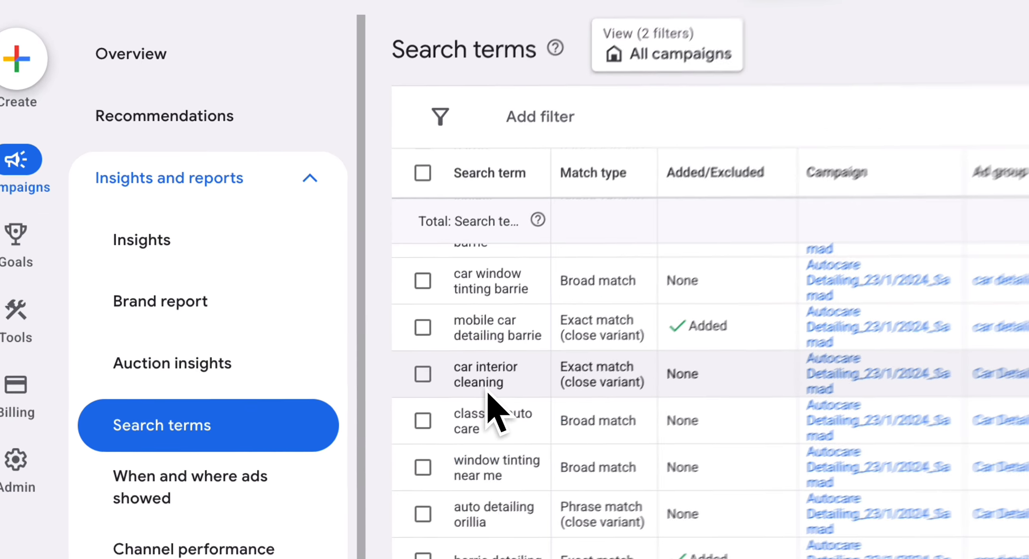
Highlight and select the "car interior cleaning" search term, and deselect its row again
triple_click(300, 259)
left_click(530, 420)
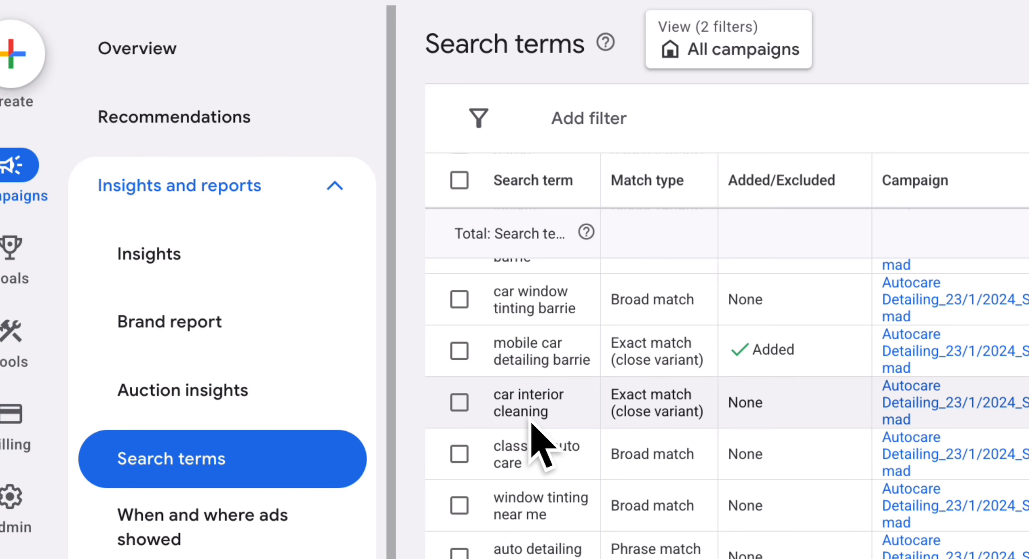
left_click(459, 403)
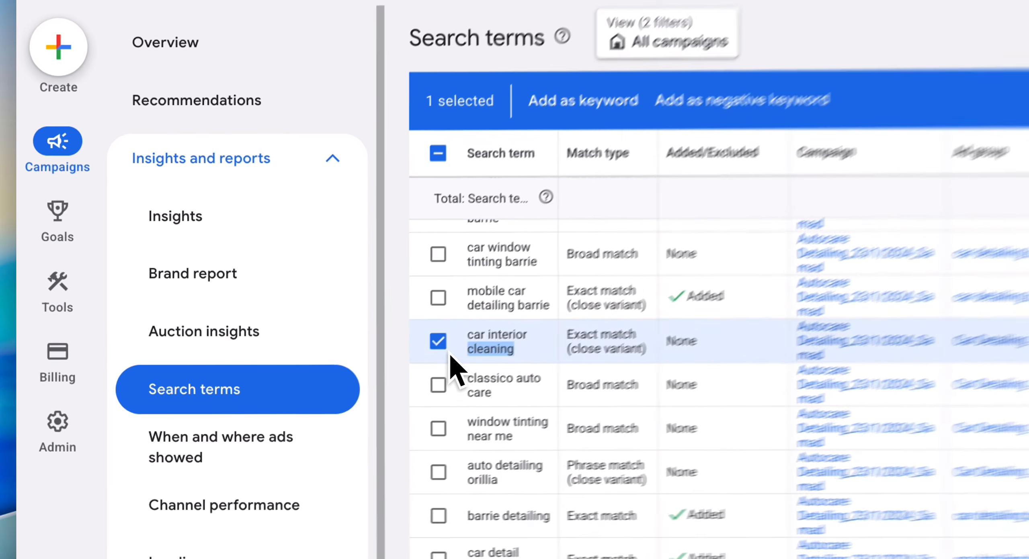
left_click(265, 255)
Collapse the Insights and reports section of the navigation
left_click(390, 172)
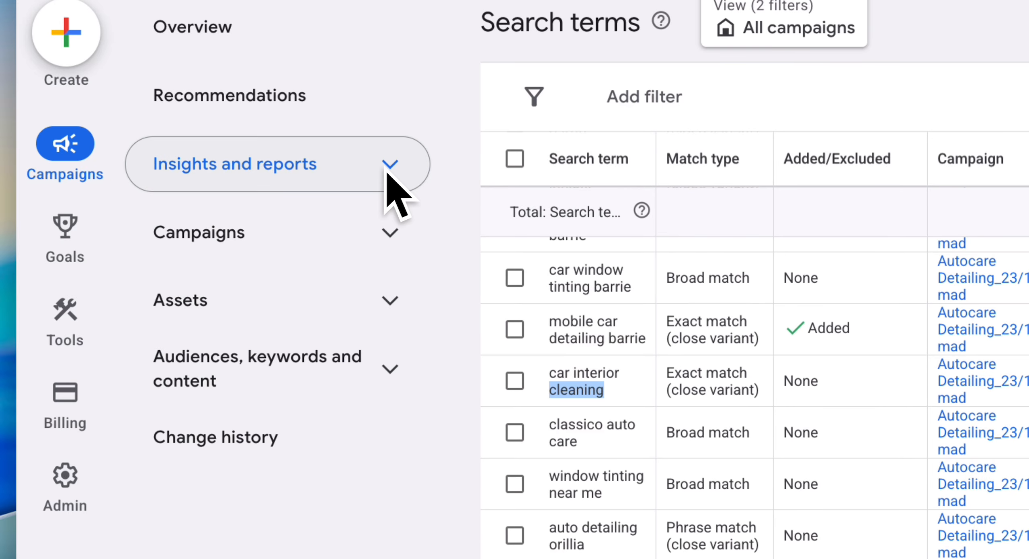